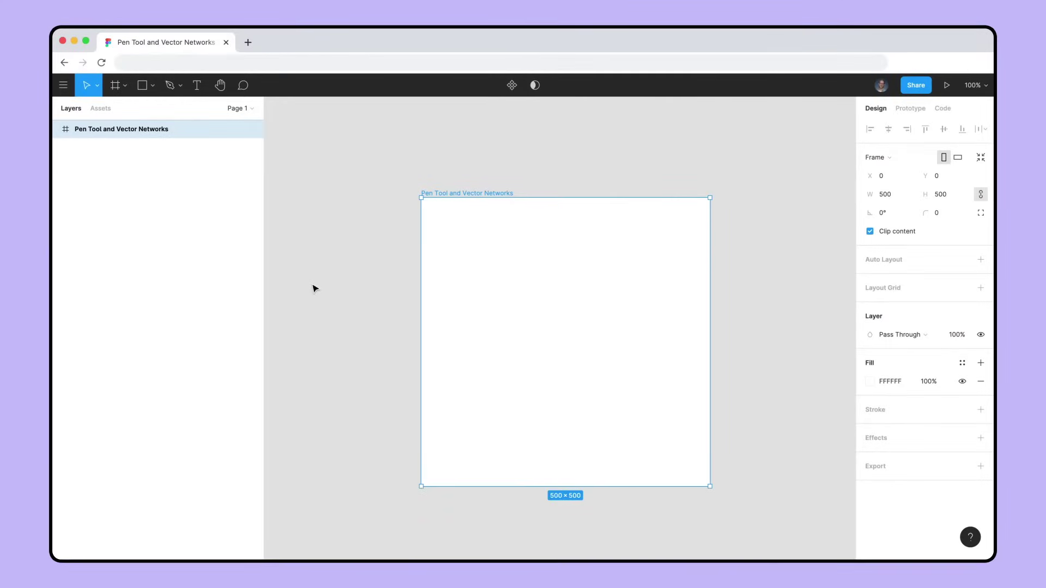
Step: Draw Vector 1 with the Pen tool: a straight base point, then a dragged curved point closing into a loop
click(177, 85)
click(175, 108)
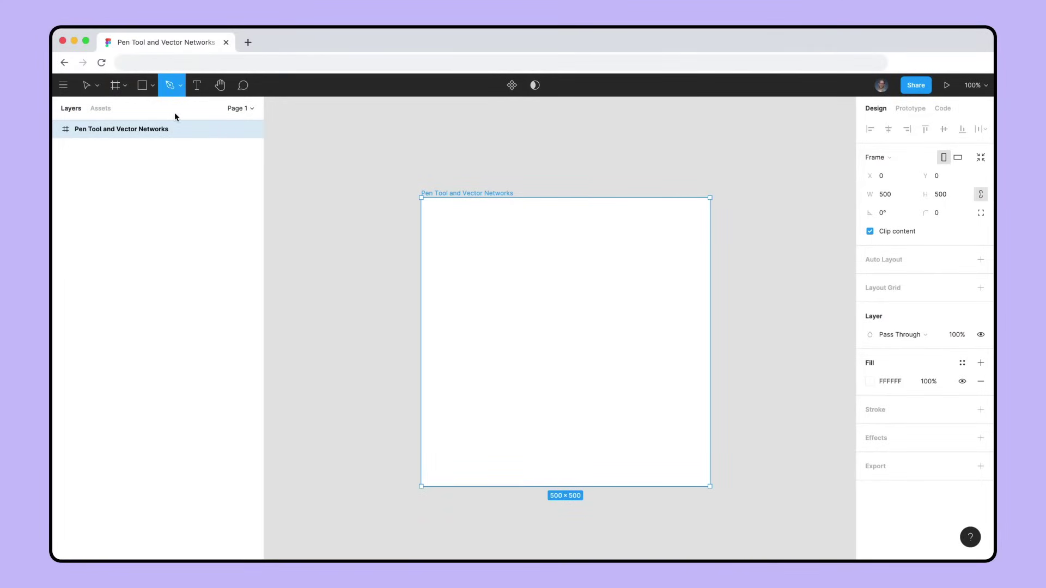
key(p)
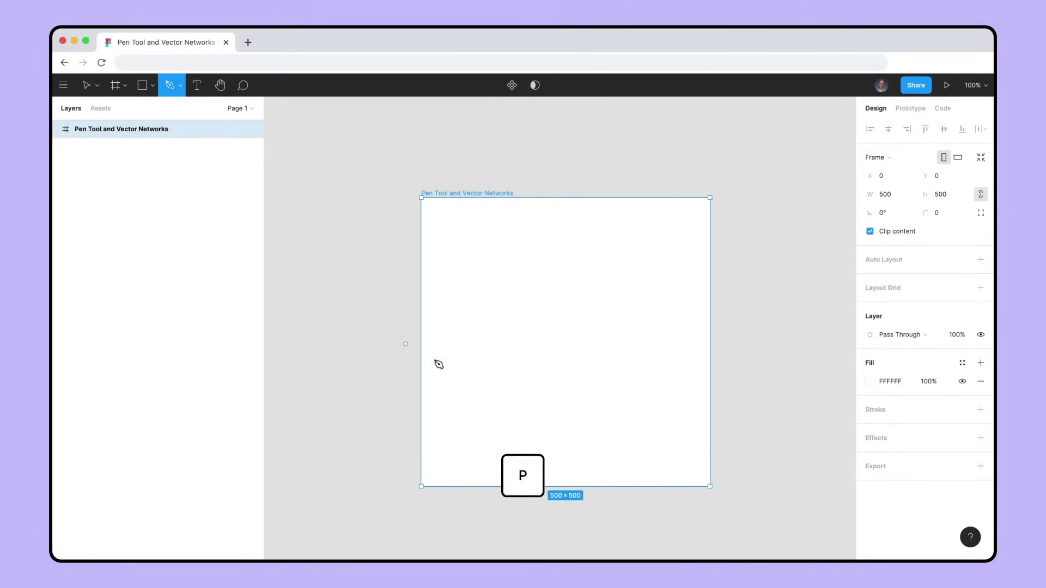
click(503, 357)
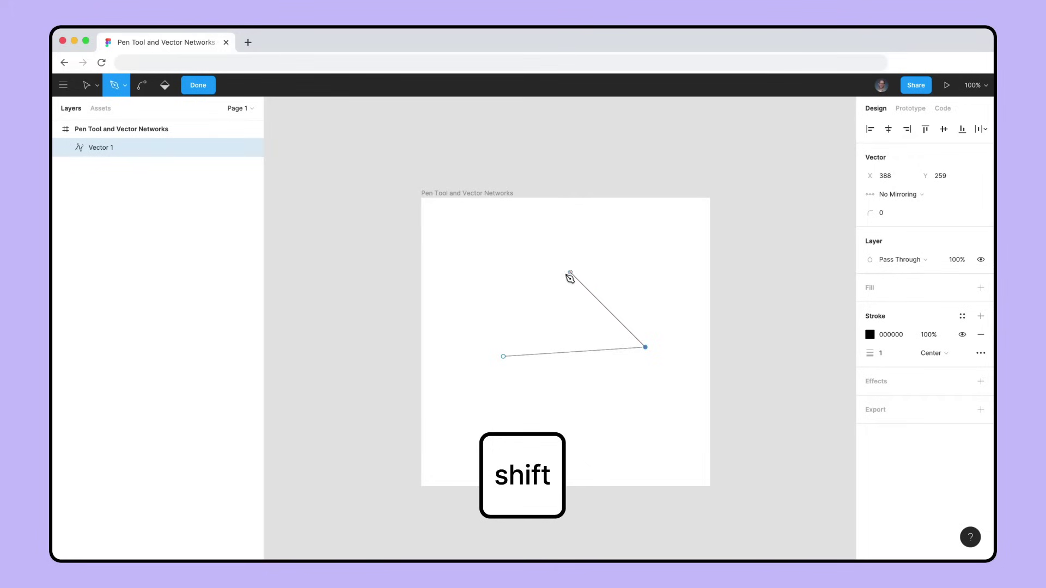
drag(566, 269, 647, 269)
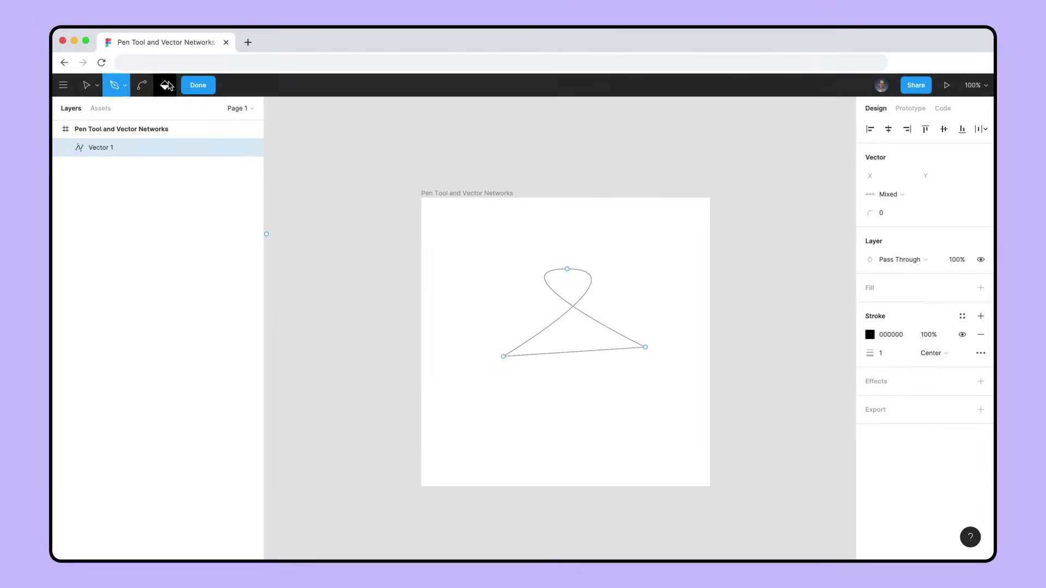
Step: Fill the lower triangle C4C4C4 with the Paint Bucket, leave the loop empty, then bend its bottom-left corner
click(164, 85)
click(560, 343)
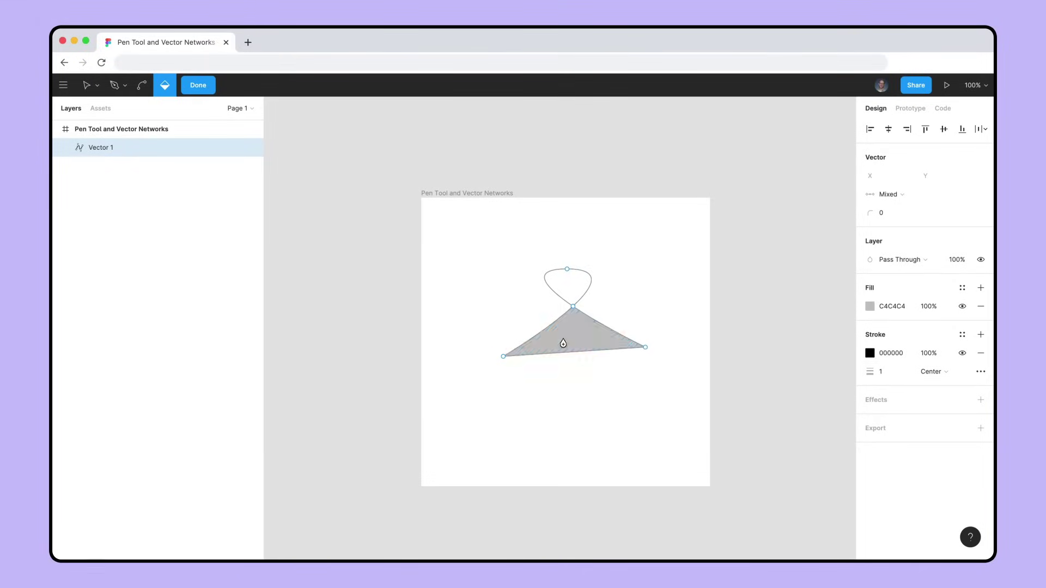
click(567, 291)
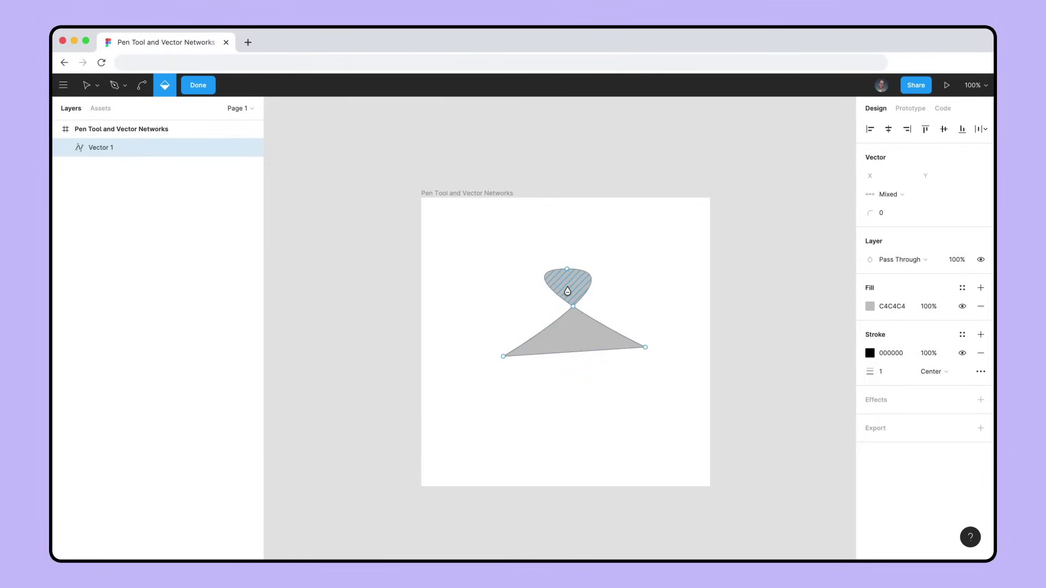
click(567, 292)
key(b)
click(573, 331)
click(575, 332)
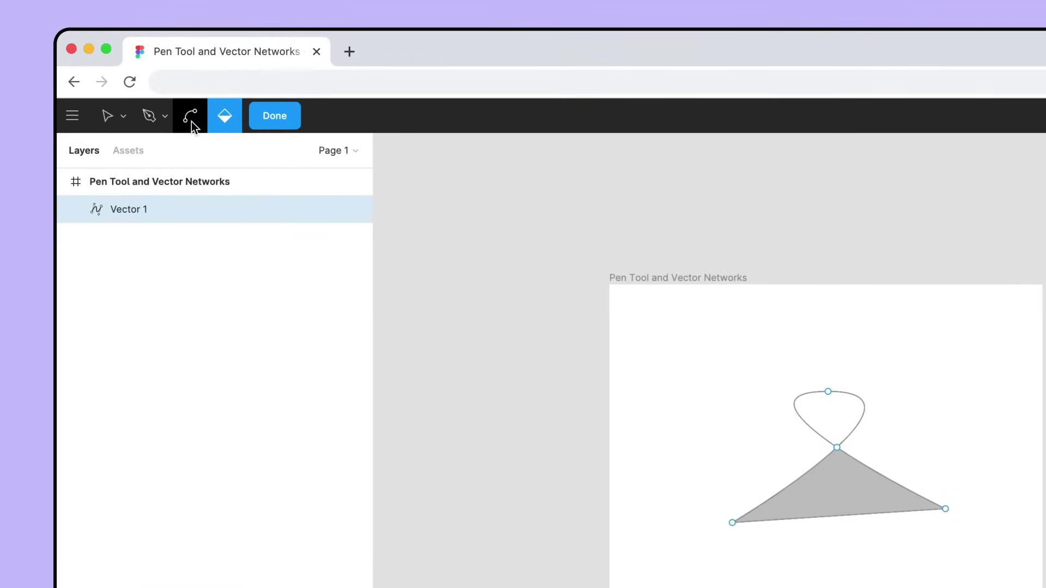
click(191, 122)
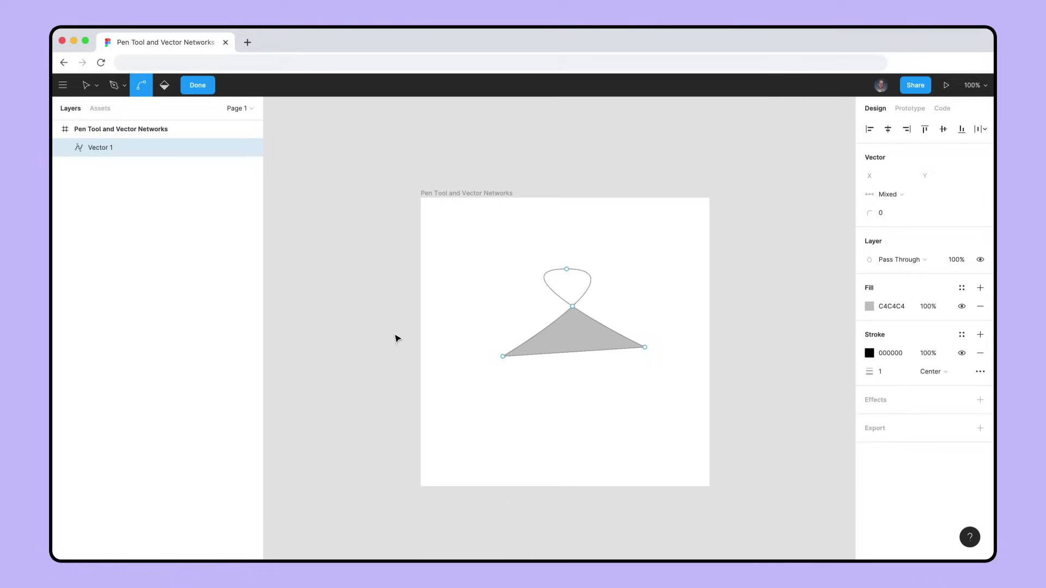
drag(508, 359, 581, 389)
Step: Reset the bottom-left corner to a sharp point and Alt-bend only a single edge
click(504, 355)
key(alt)
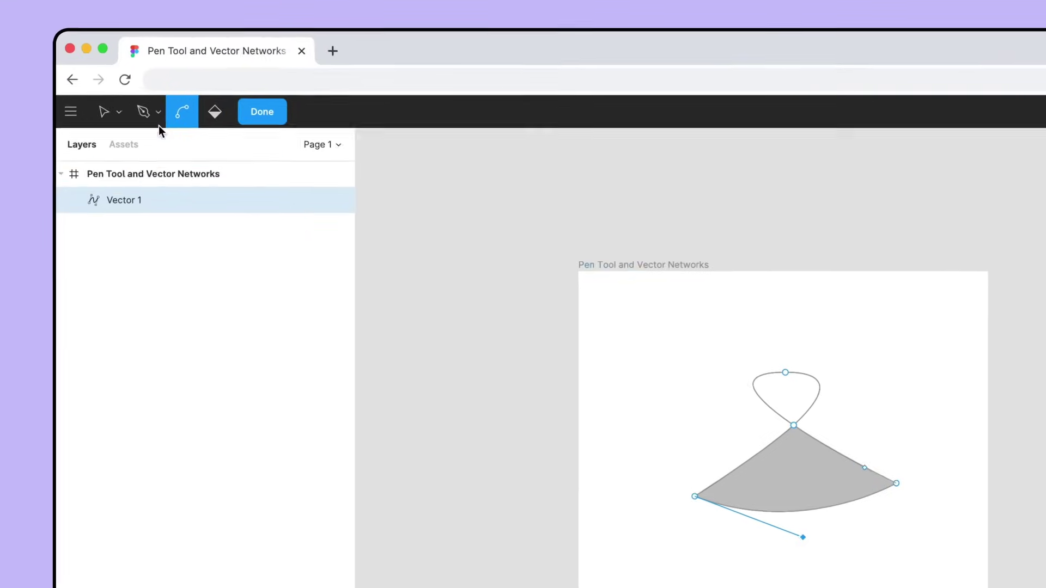
click(85, 85)
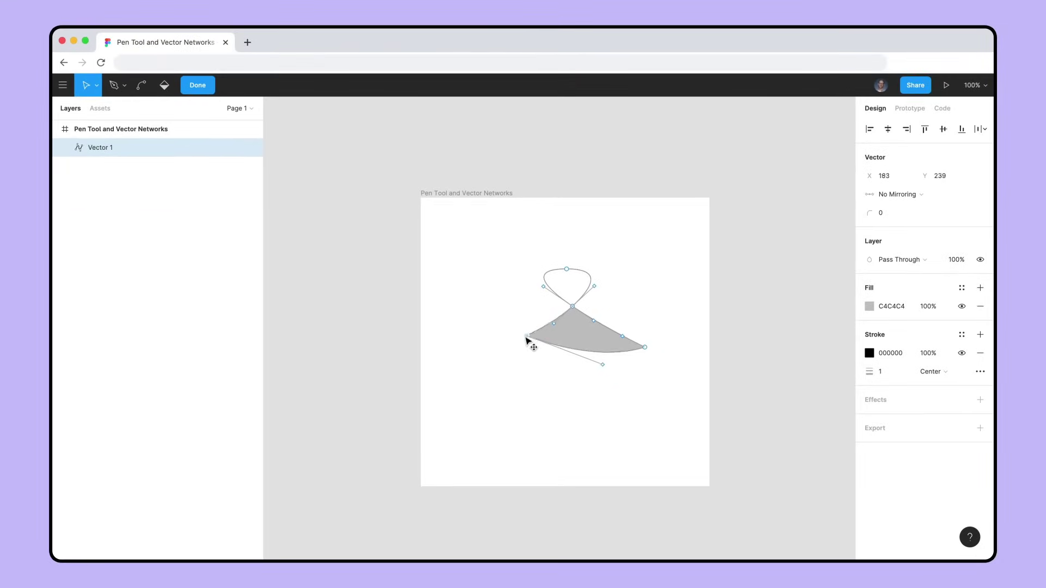
Step: Marquee-select the loop and left corner points, then nudge the corner with arrow keys
key(super)
drag(519, 243, 576, 308)
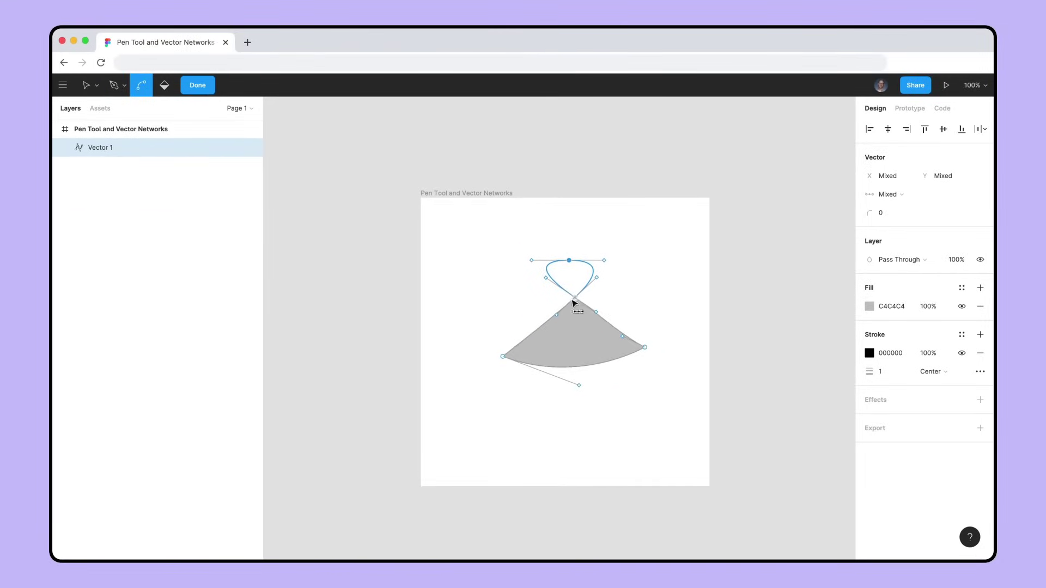
drag(460, 316, 515, 370)
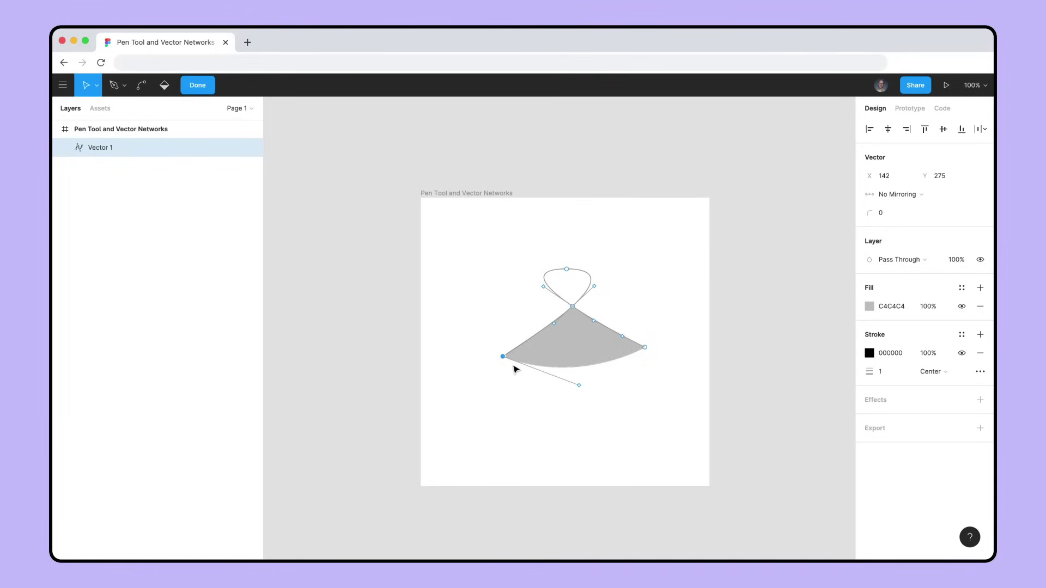
key(shift+Left)
key(shift+Left)
key(shift+Left)
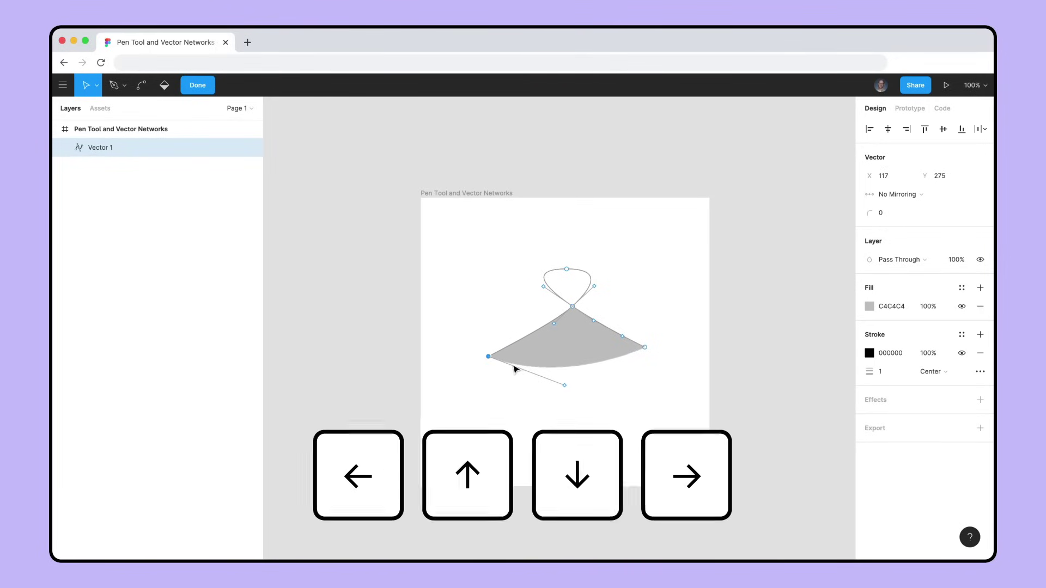
key(shift+Right)
key(shift+Right)
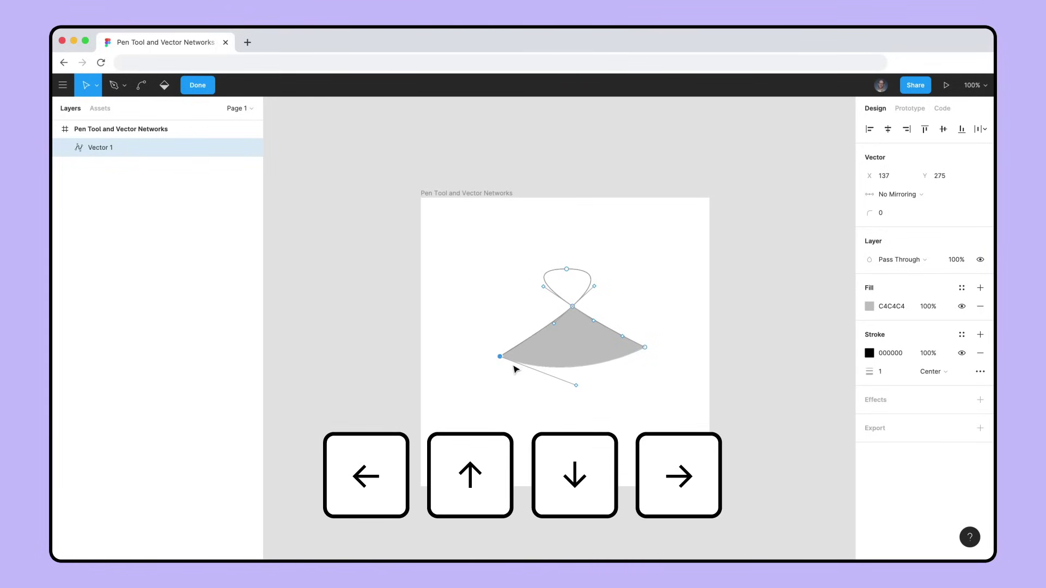
key(Right)
key(Right)
key(Right)
key(Right)
key(Right)
key(Right)
key(Right)
drag(462, 311, 509, 375)
key(BackSpace)
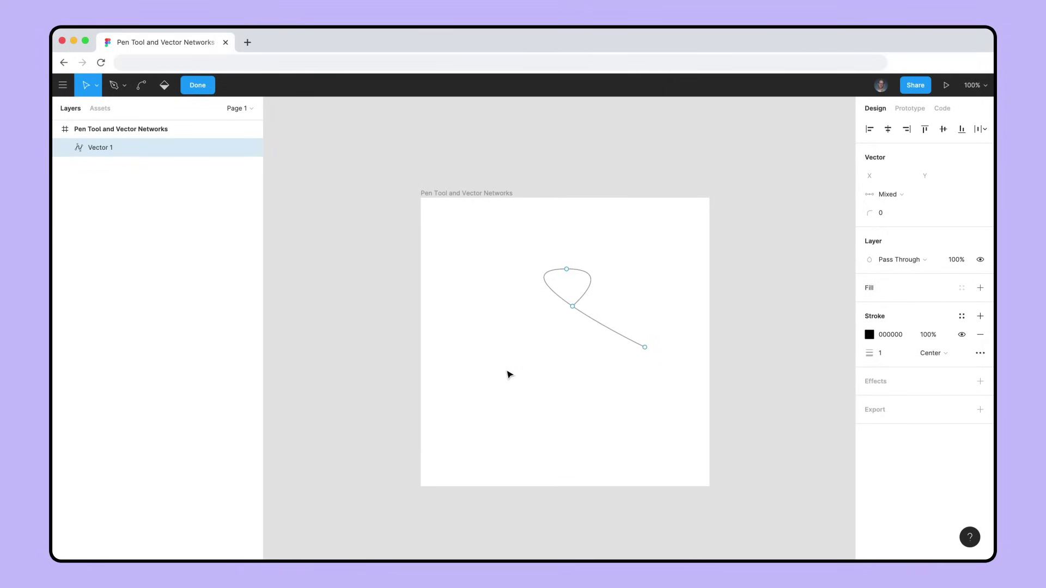
key(super+z)
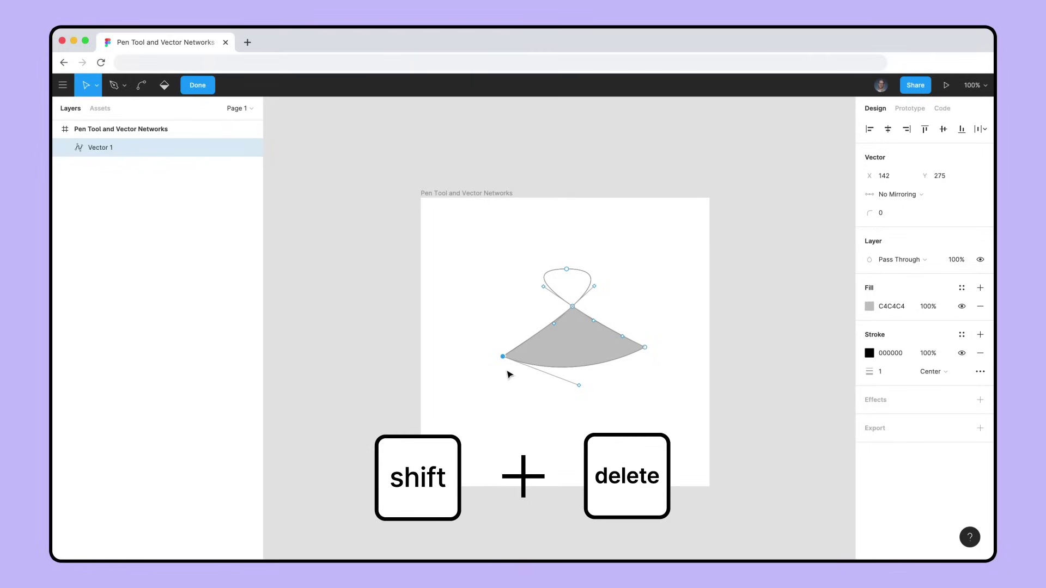
key(shift+BackSpace)
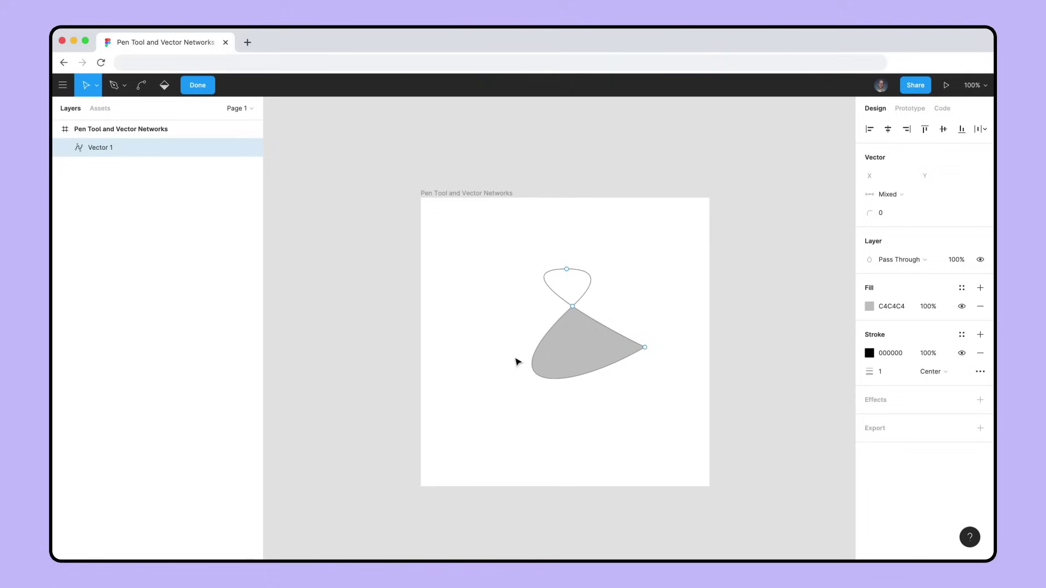
key(super+z)
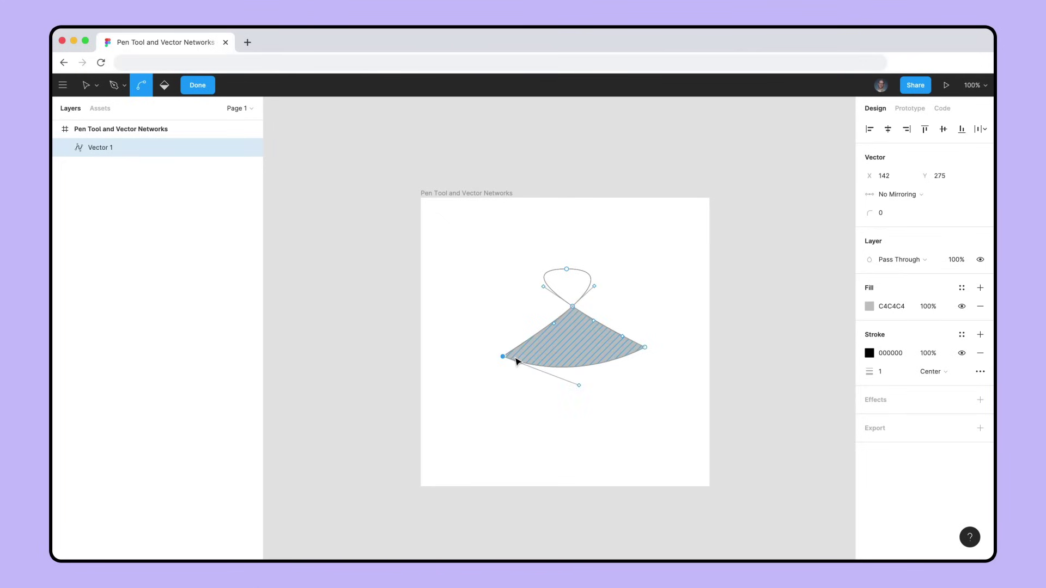
click(415, 272)
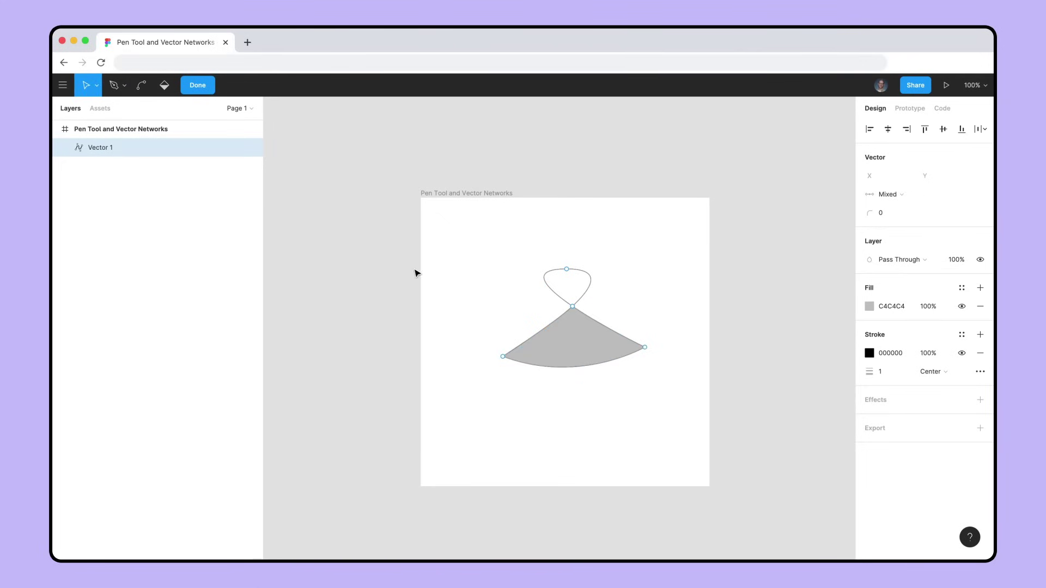
click(197, 84)
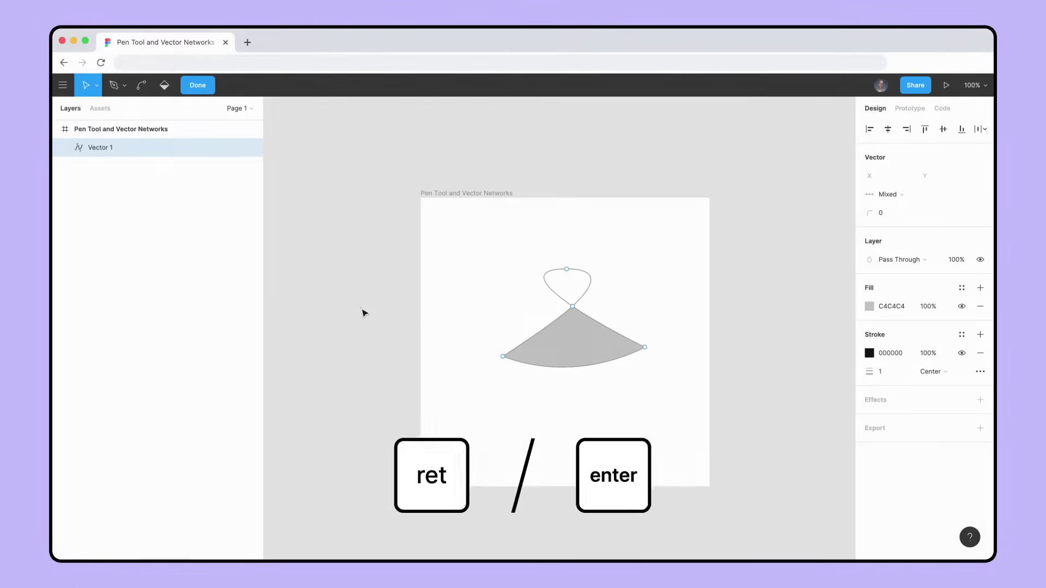
key(Return)
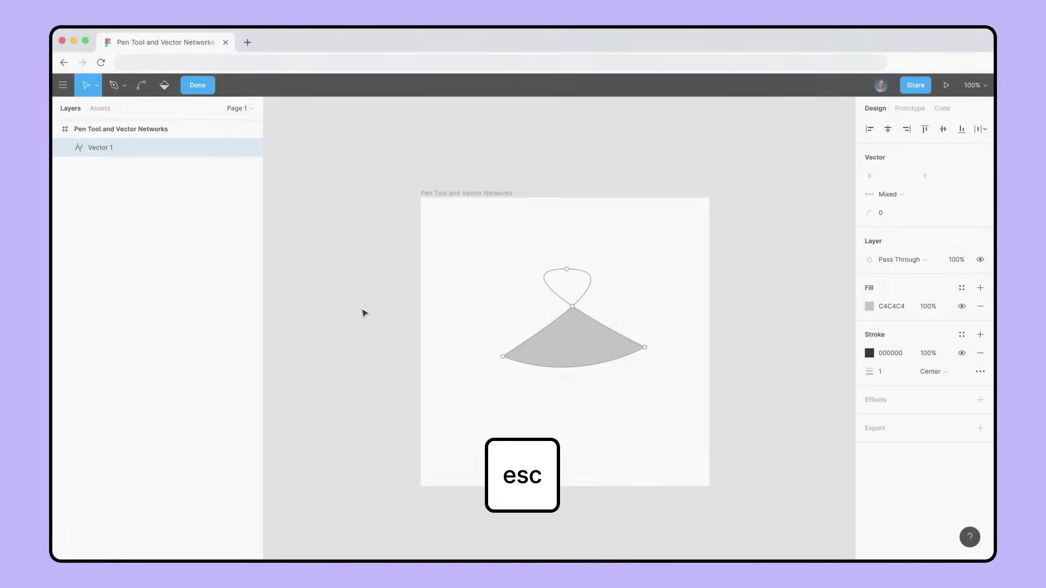
key(Escape)
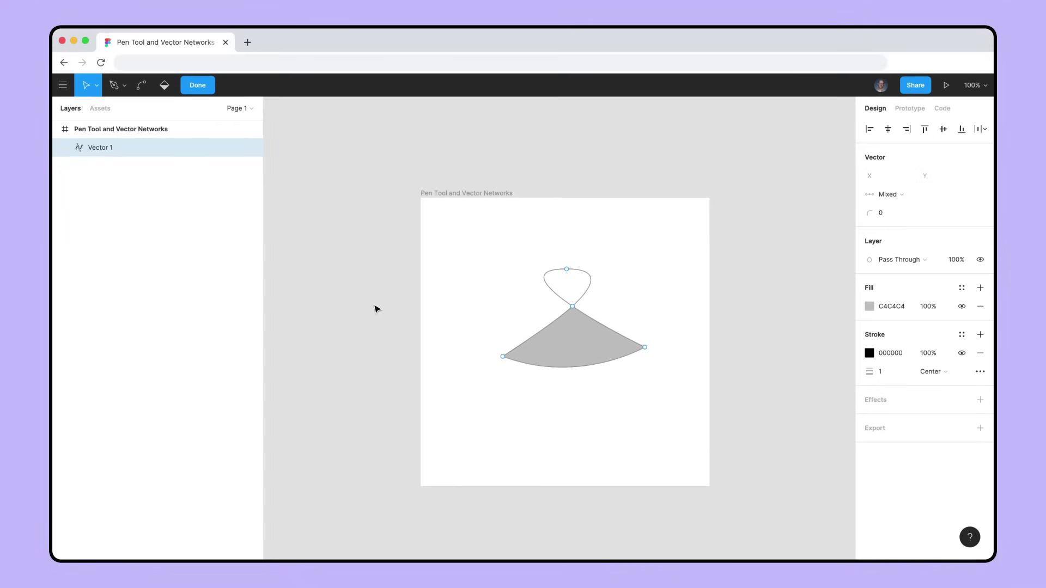
key(Escape)
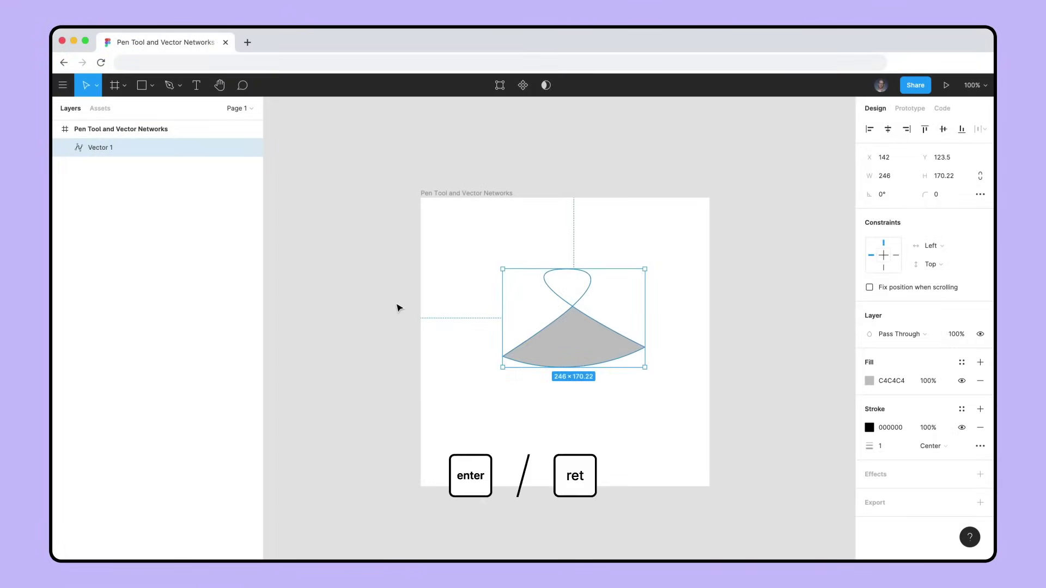
key(Return)
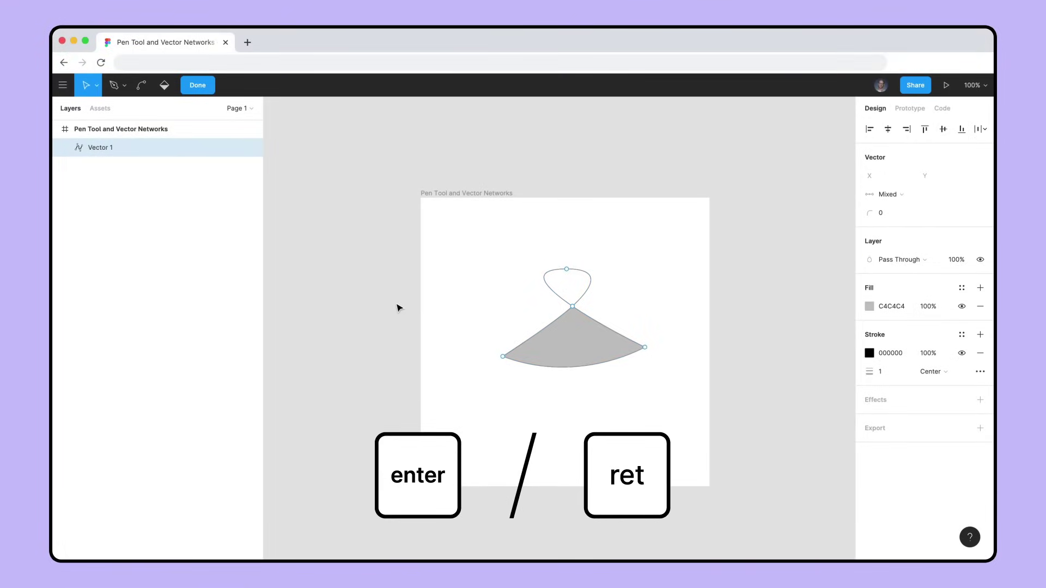